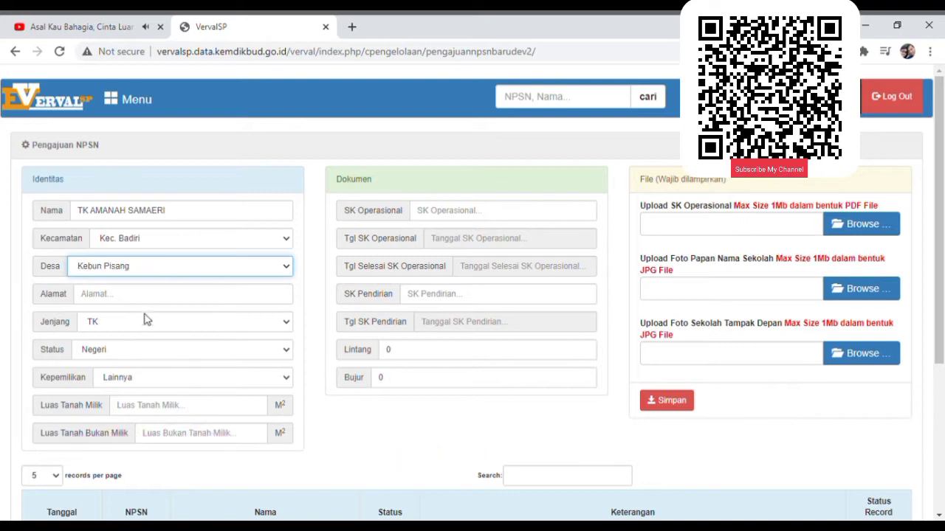
Step: Enter the school's street address in the Identitas section, keep the level at TK and set the status to Swasta
click(157, 297)
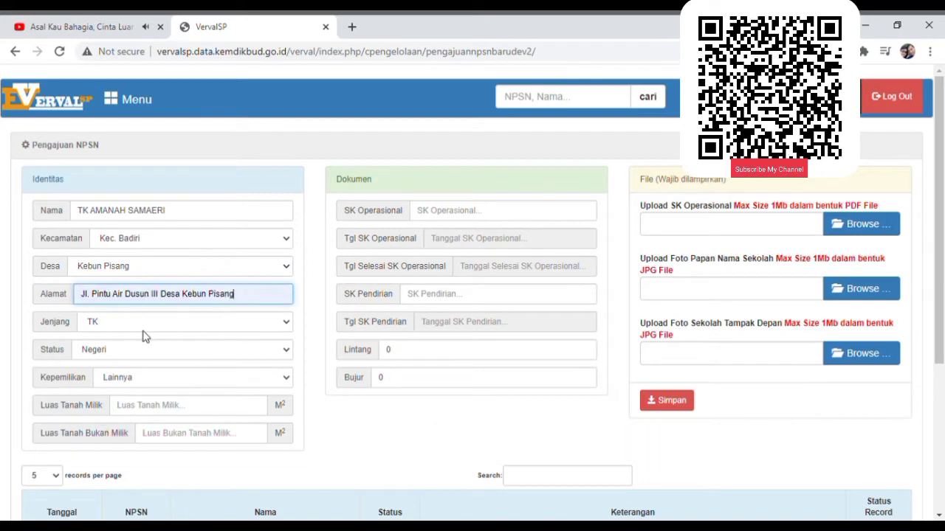
key(Tab)
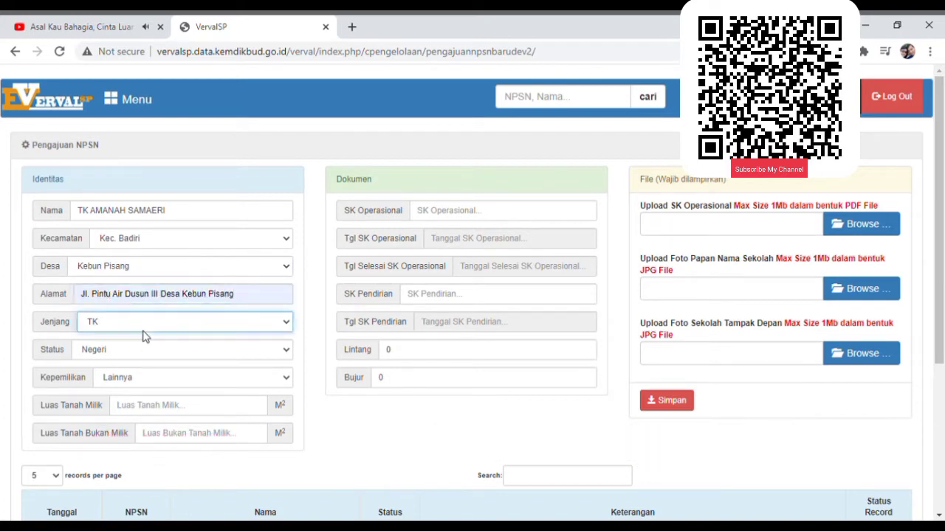
key(Tab)
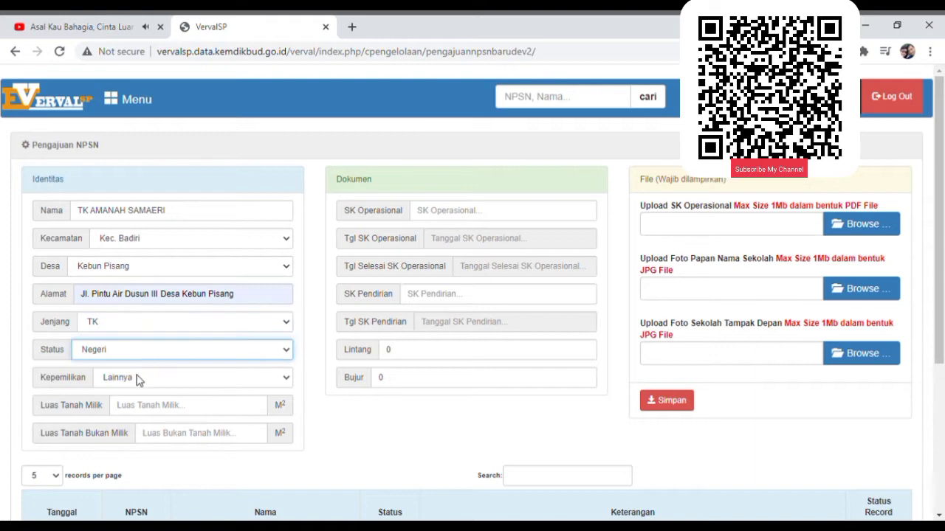
key(s)
key(Tab)
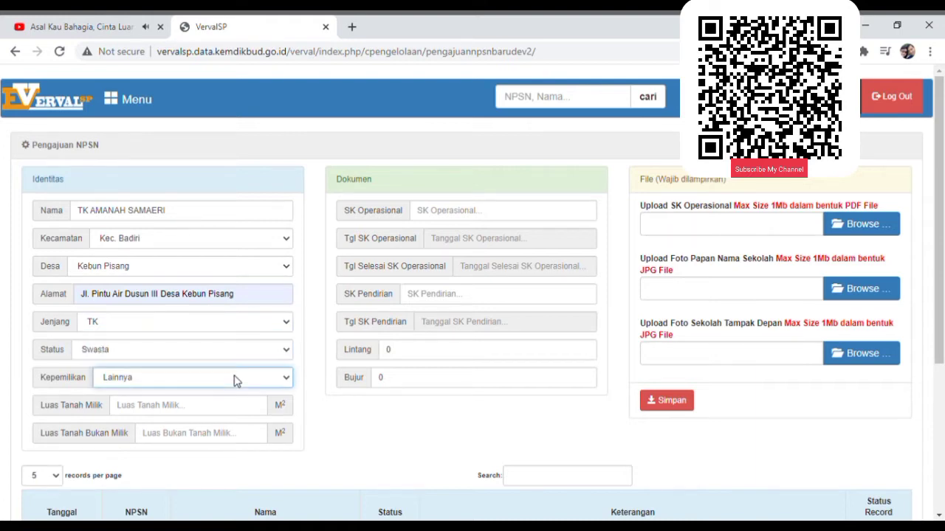
Step: Set Kepemilikan to Yayasan, with Luas Tanah Milik 225 M² and Luas Tanah Bukan Milik 0 M²
key(y)
key(Tab)
text(225)
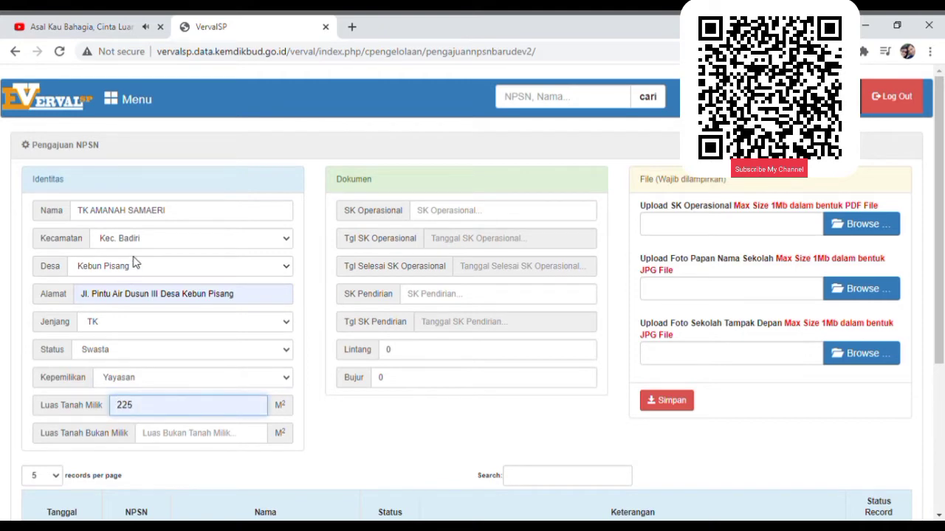
click(190, 444)
text(0)
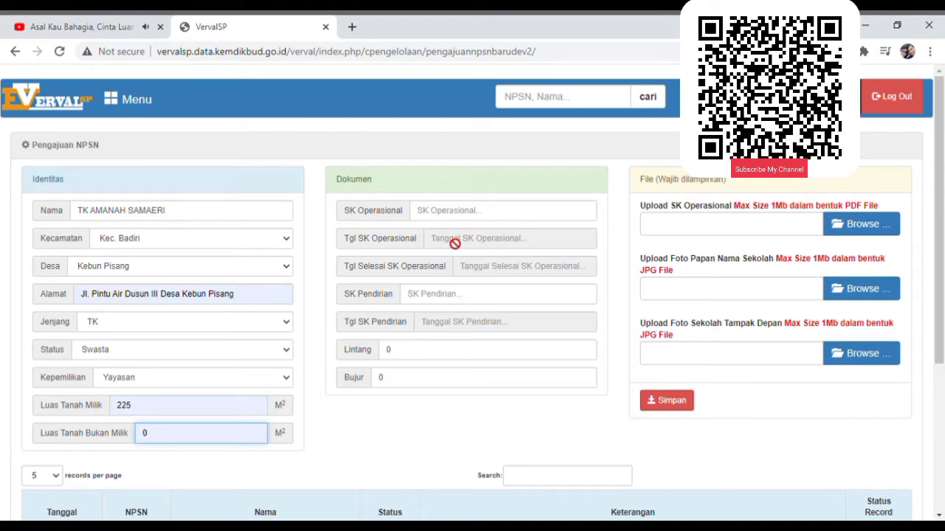
Step: Enter 007/DPMPPTSP/IZIN-PAUD/III/2021 as the SK Operasional and set its date to 2021-03-16
click(472, 219)
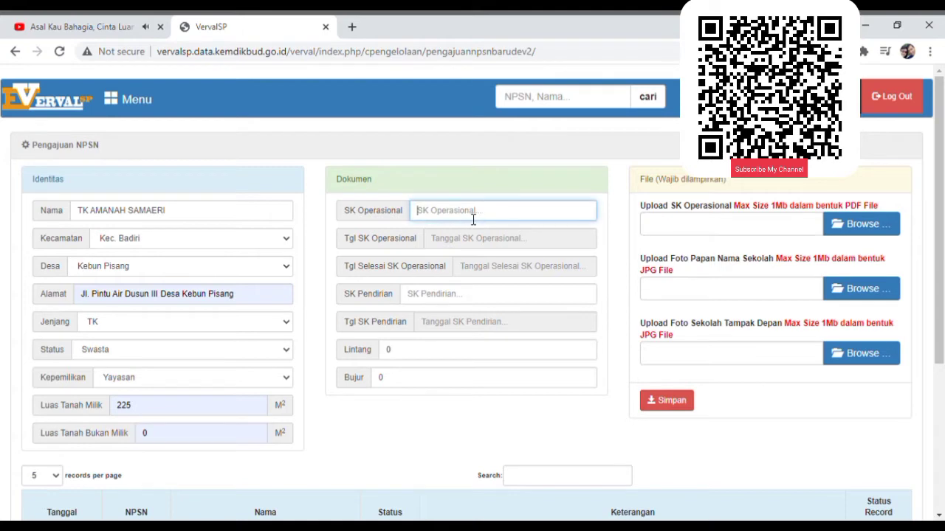
text(007/DPMPPTSP/IZIN-PAUD/III/2021)
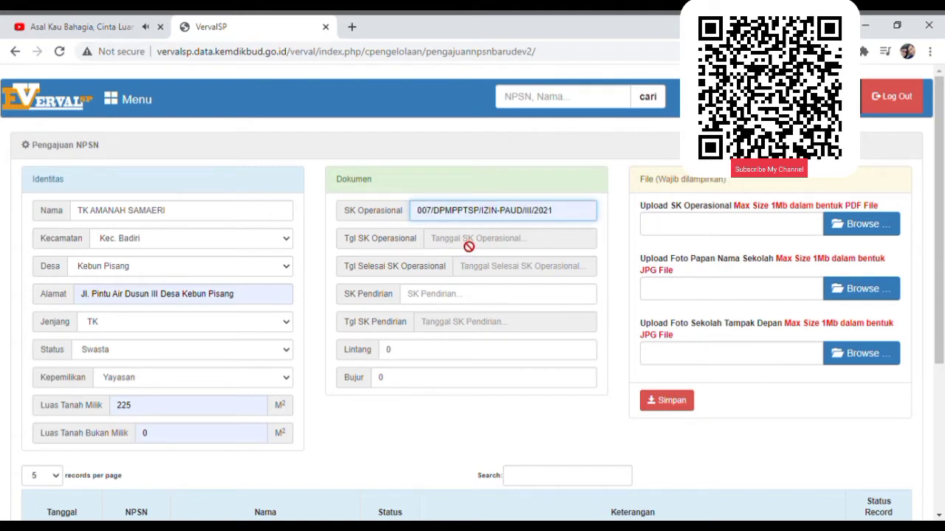
click(468, 244)
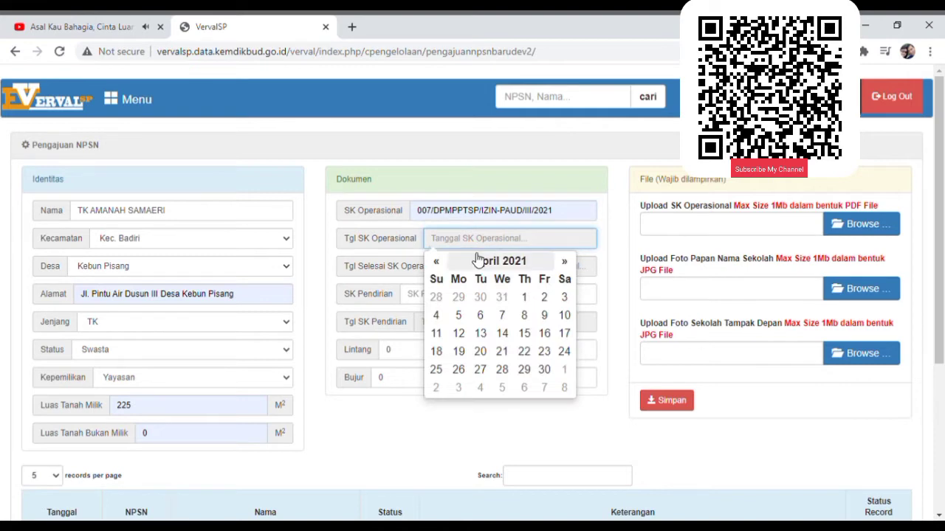
click(491, 265)
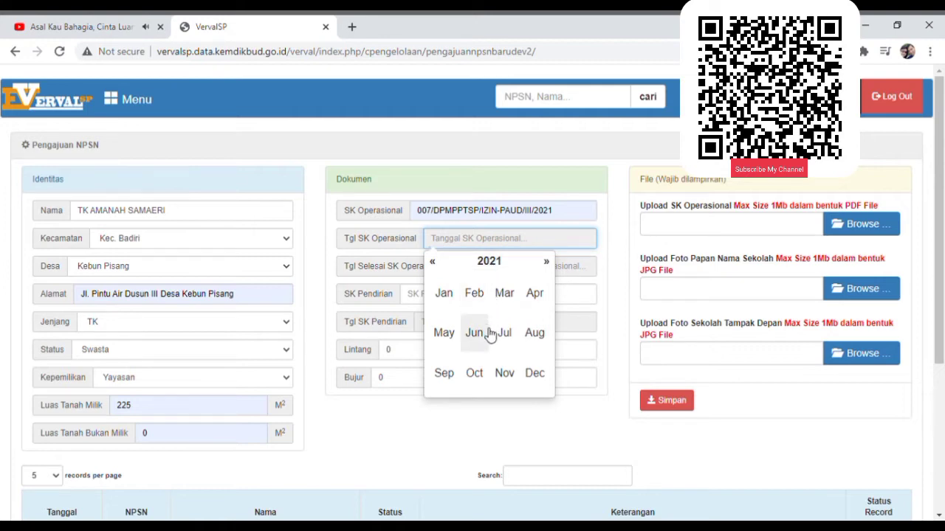
click(504, 303)
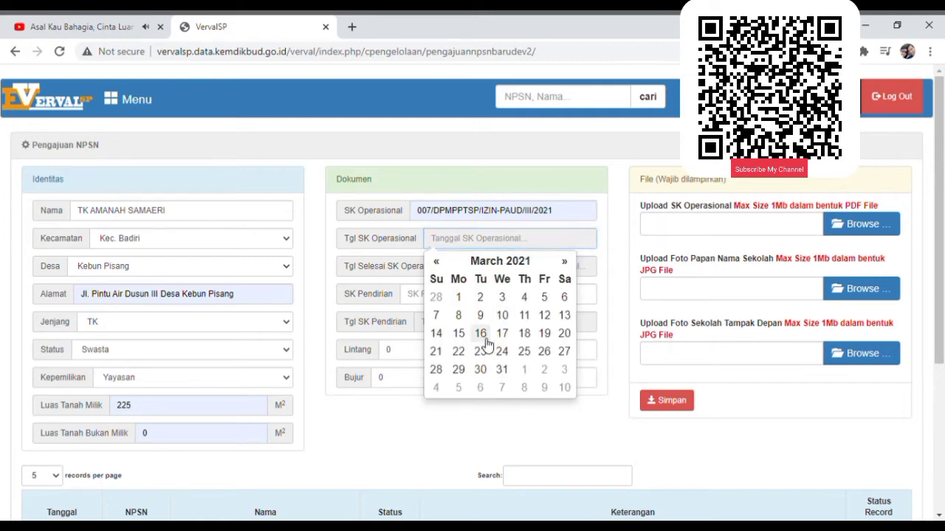
click(480, 333)
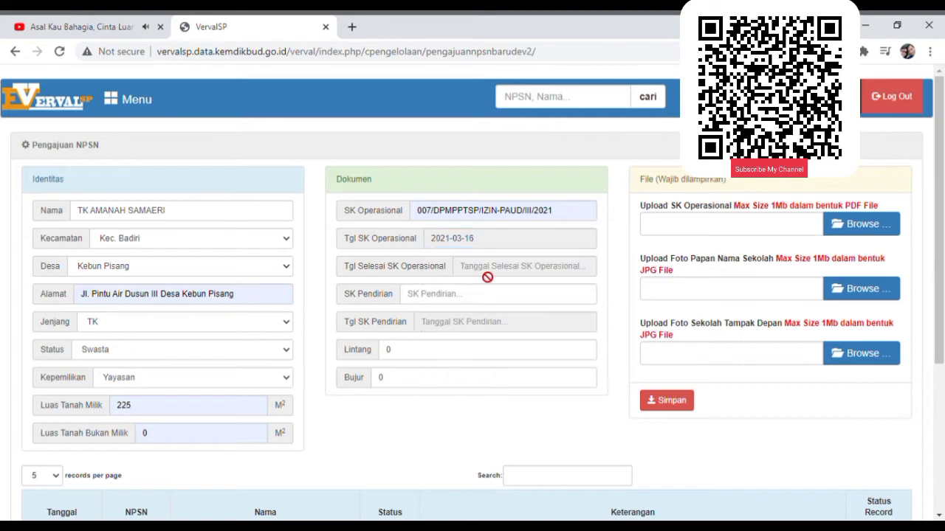
Step: Set the SK Operasional end date (Tgl Selesai) to 2024-03-16
click(487, 276)
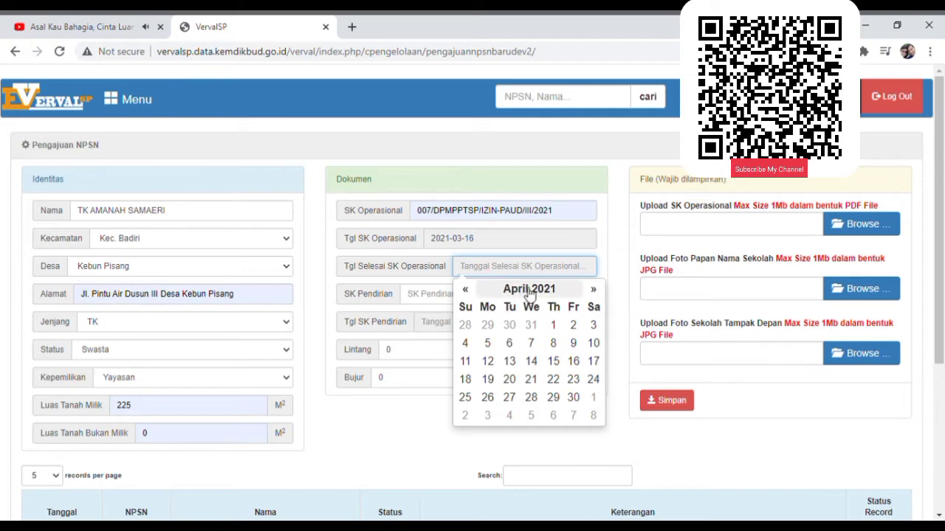
click(521, 289)
click(526, 294)
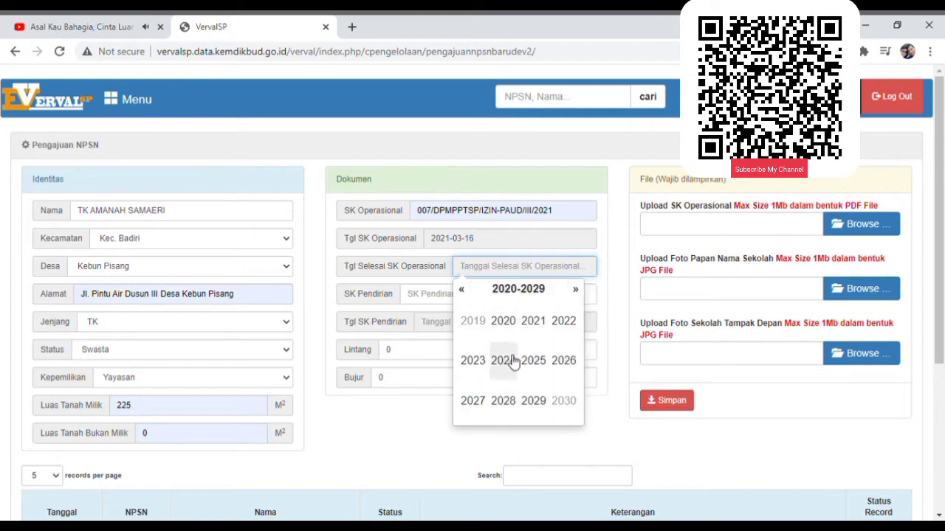
click(508, 360)
click(534, 327)
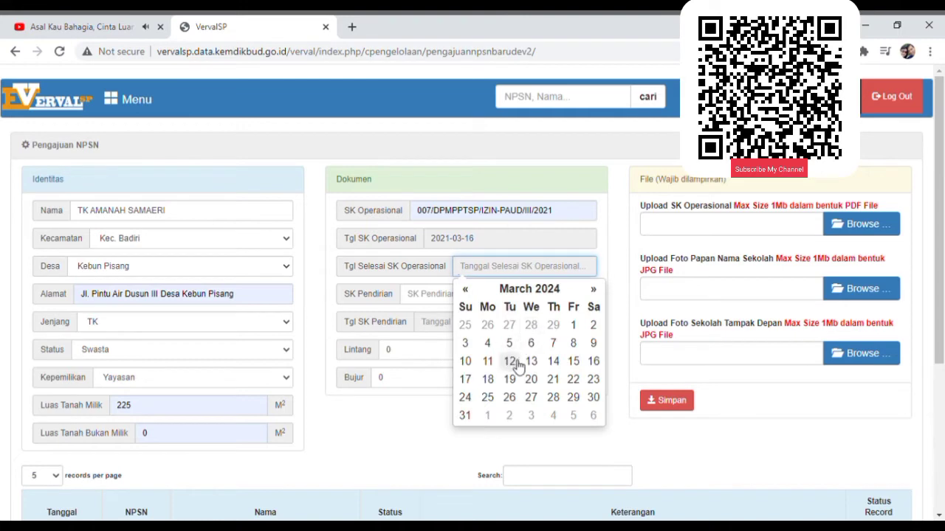
click(594, 362)
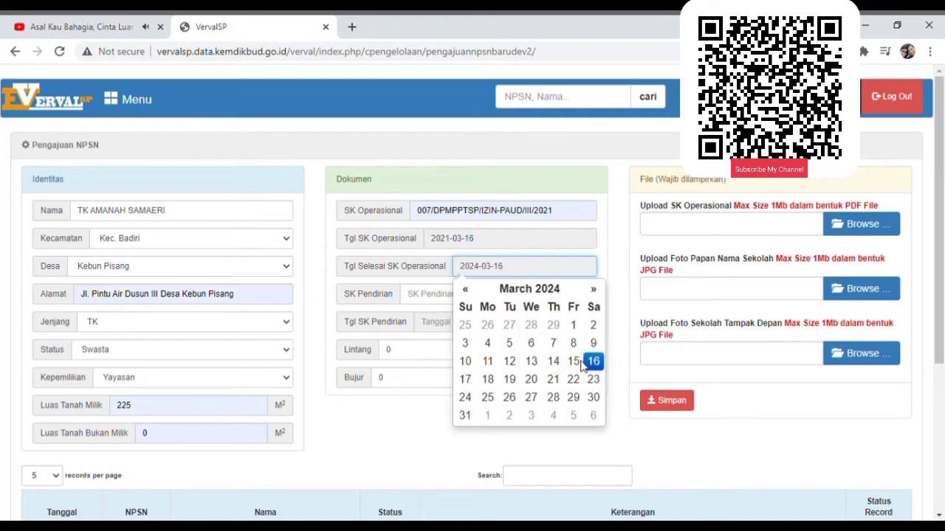
Step: Enter "Akta Notaris No. 18" as the SK Pendirian and set its date to 2020-10-12
click(433, 302)
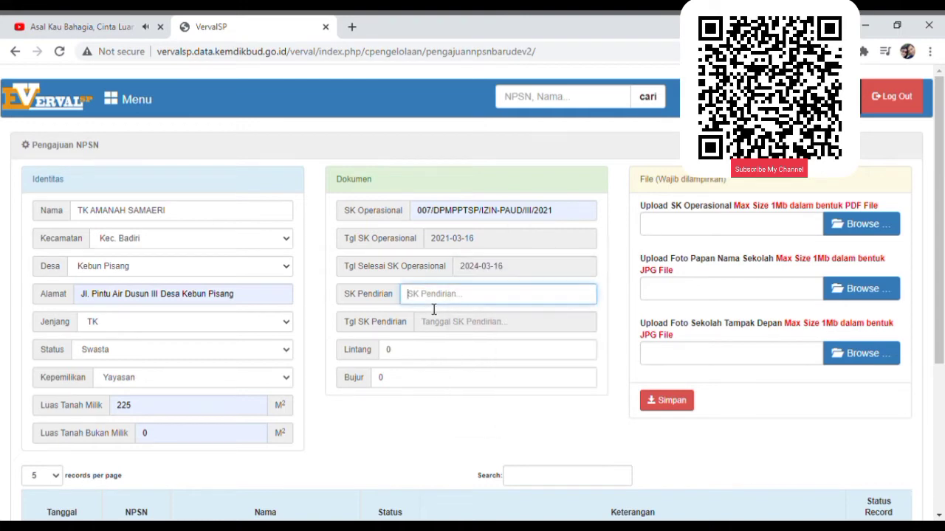
click(459, 343)
click(457, 327)
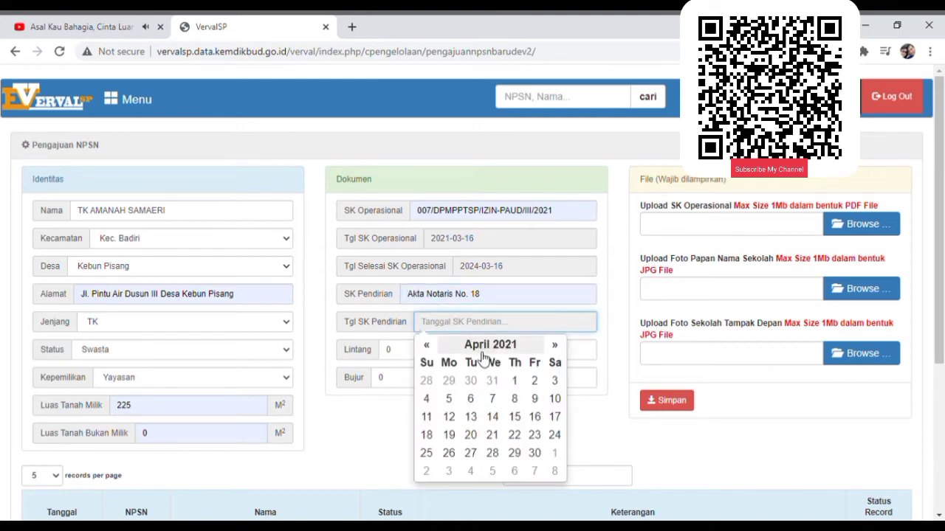
click(485, 350)
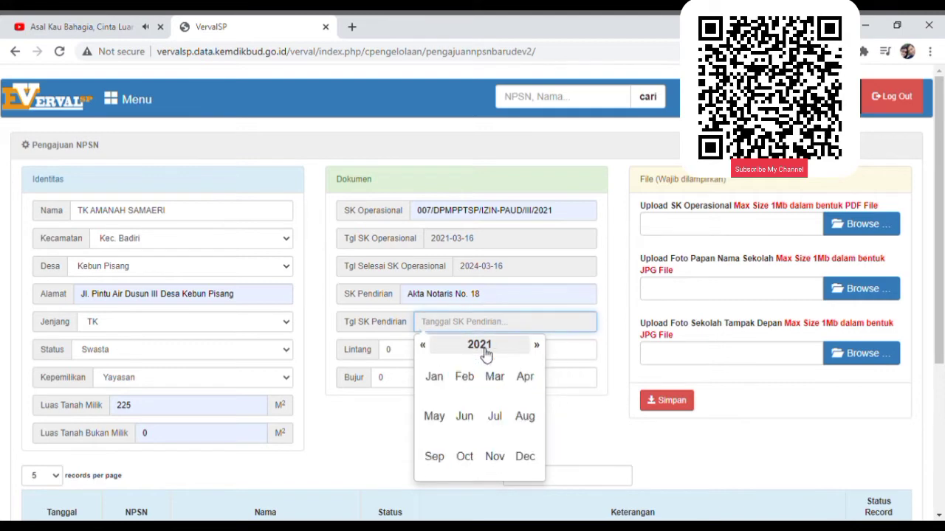
click(484, 350)
click(466, 380)
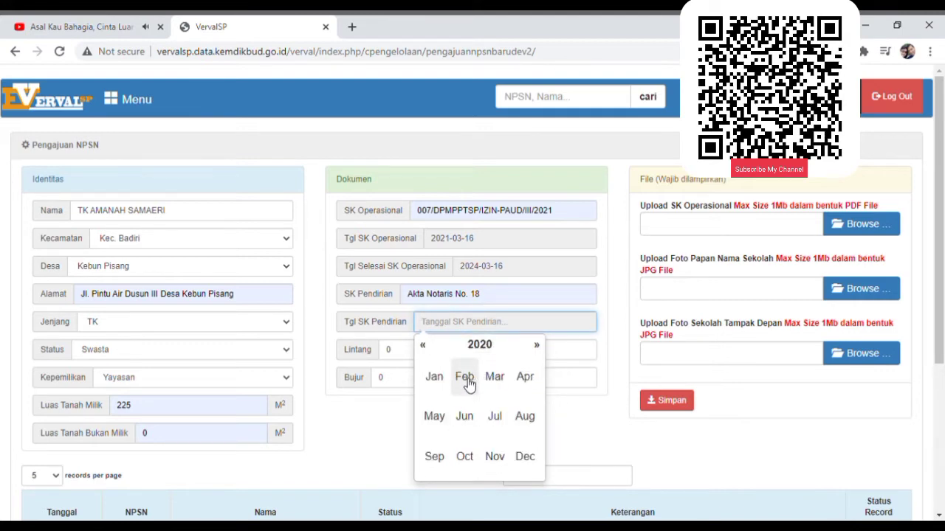
click(467, 462)
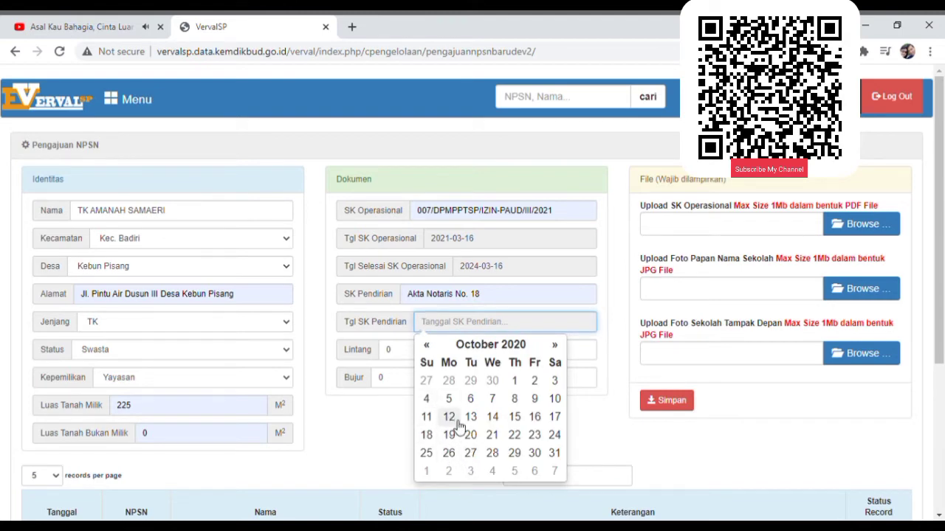
click(449, 418)
Step: Replace the school's coordinates with Lintang 1.613 and Bujur 98.873
click(403, 354)
drag(405, 354, 349, 357)
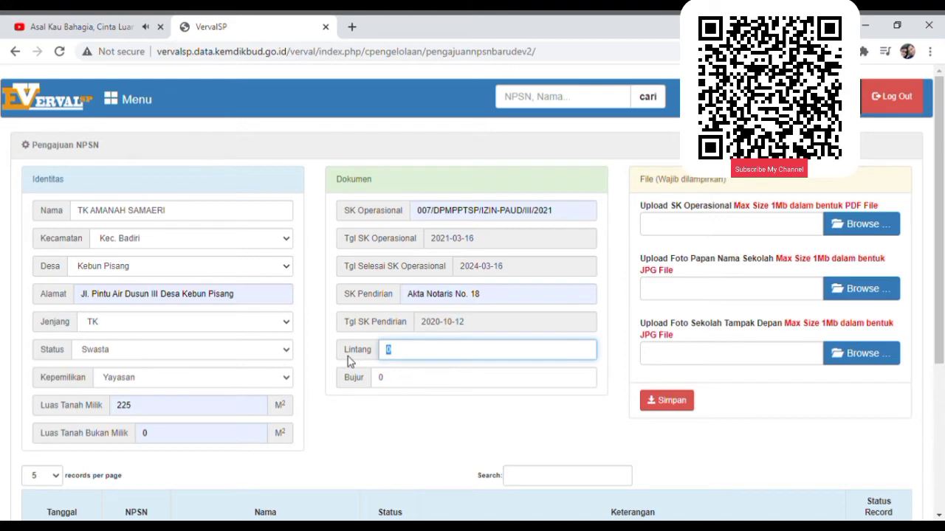
text(1.613)
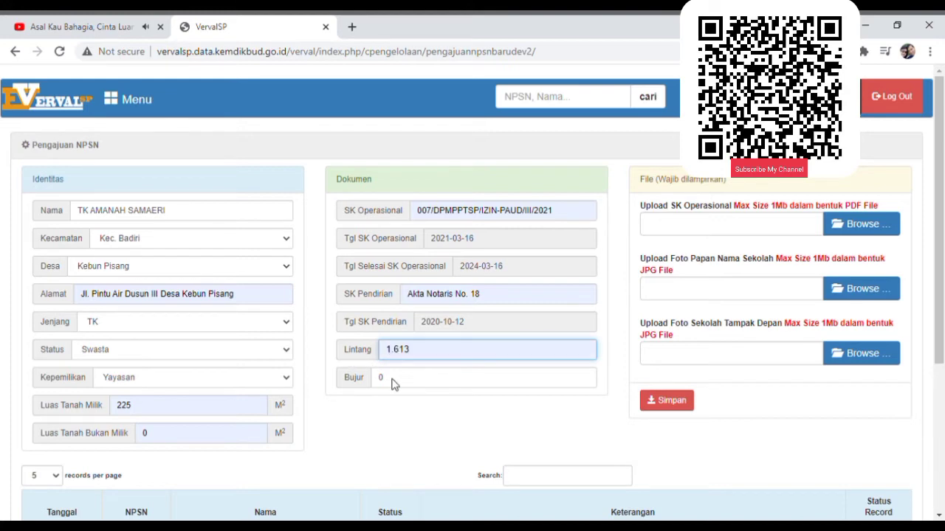
click(389, 383)
drag(389, 386, 352, 392)
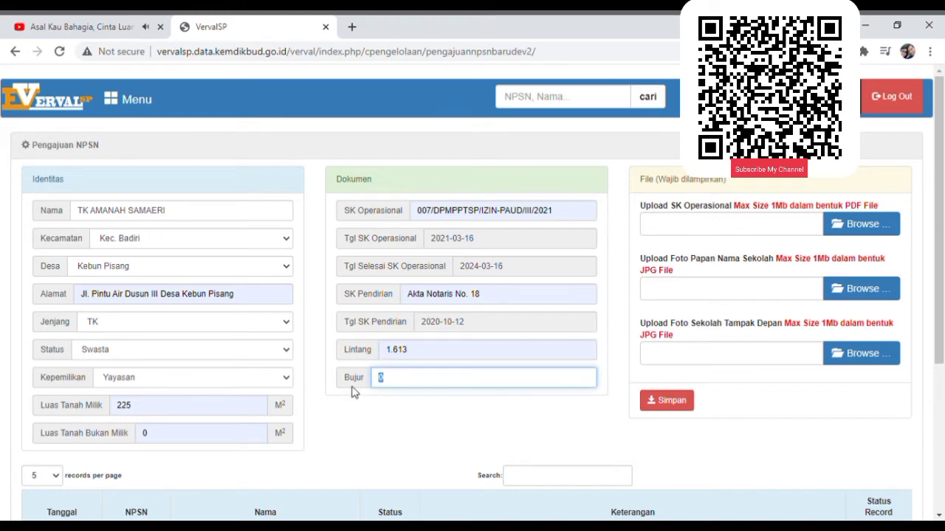
text(98.873)
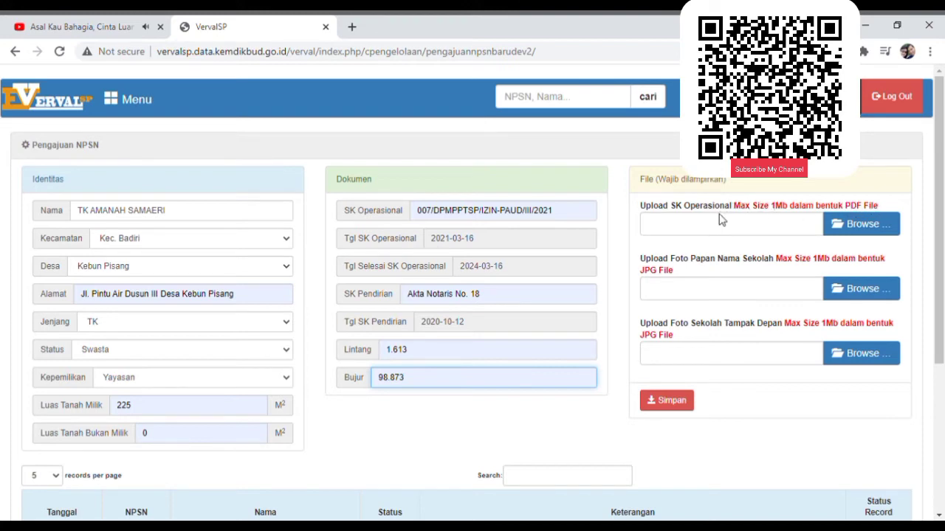
Step: Attach the SURAT IZIN OPERASIONAL PDF as the SK Operasional and FOTO PLANG SEKOLAH.jpg as the school signboard photo
click(853, 233)
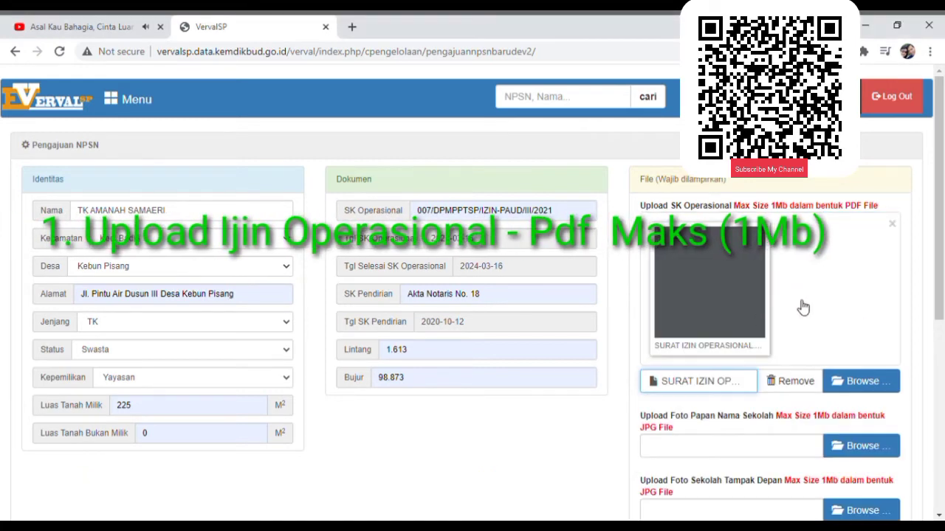
scroll(803, 307, down, 2)
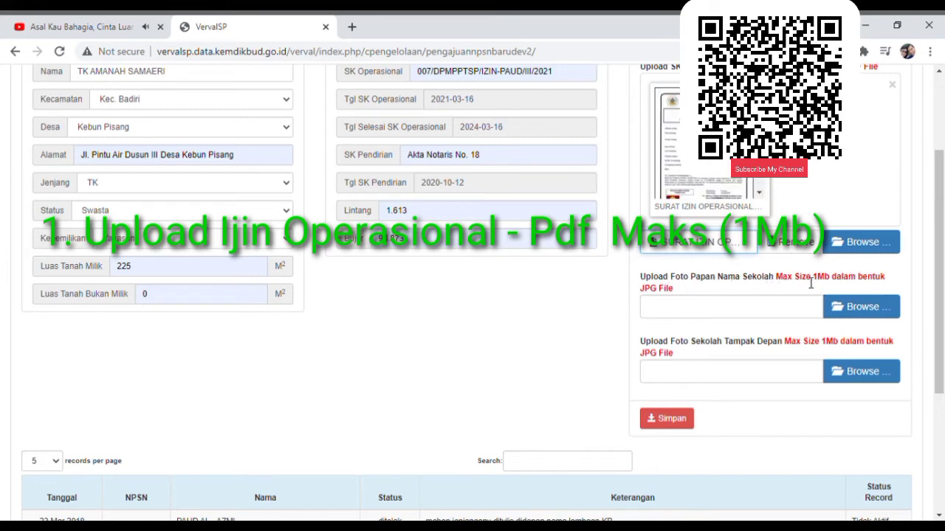
click(855, 308)
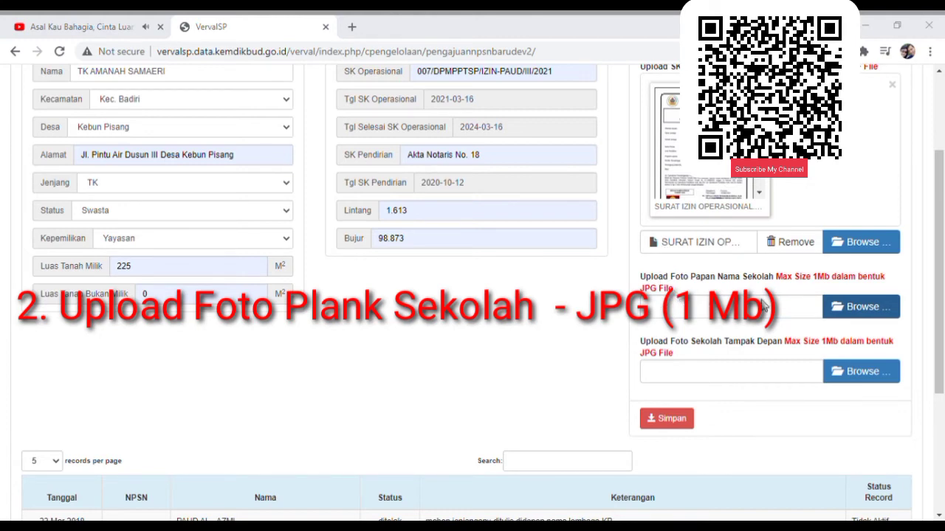
scroll(764, 305, down, 3)
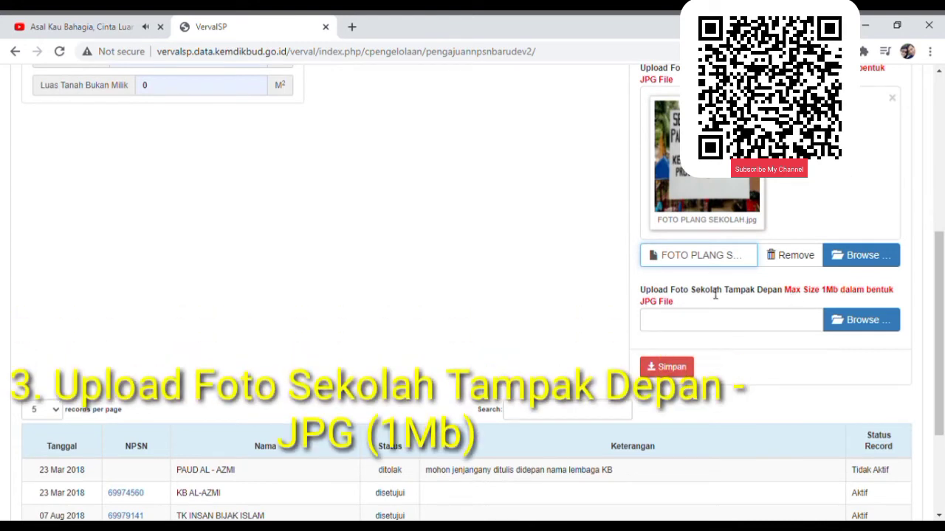
Step: Attach the FOTO SEKOLAH TAMPAK DEPAN image as the school's front-view photo
click(812, 321)
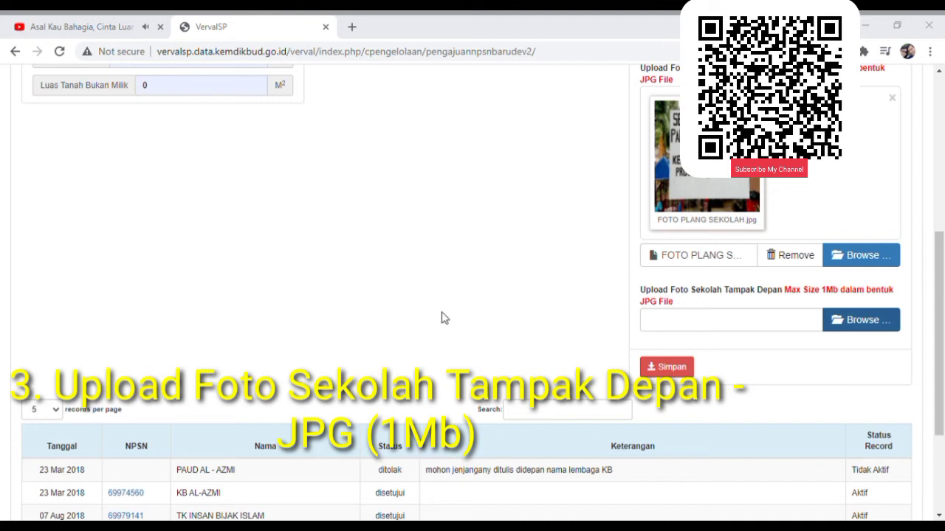
click(636, 327)
scroll(640, 332, down, 3)
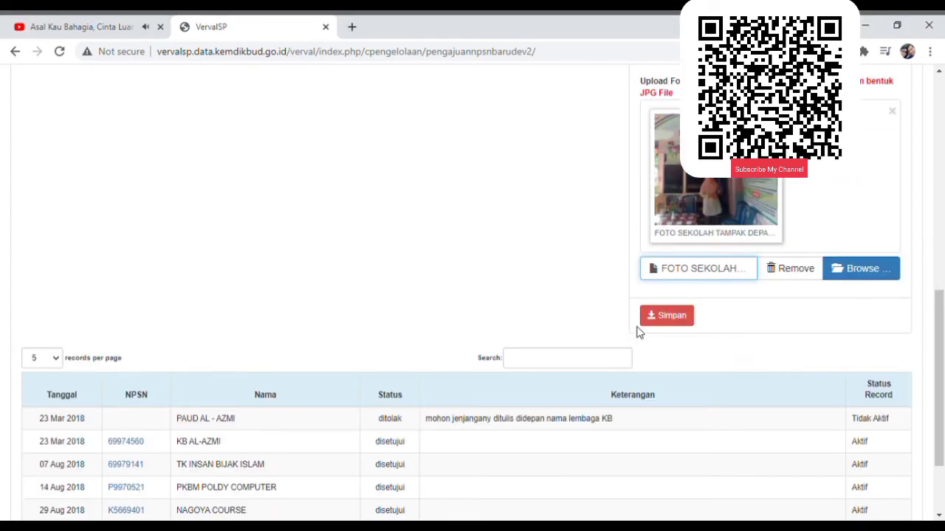
Step: Review the completed identity and document fields and the previews of the attached files, including the operating permit
scroll(639, 332, up, 5)
scroll(639, 332, up, 2)
scroll(639, 332, down, 1)
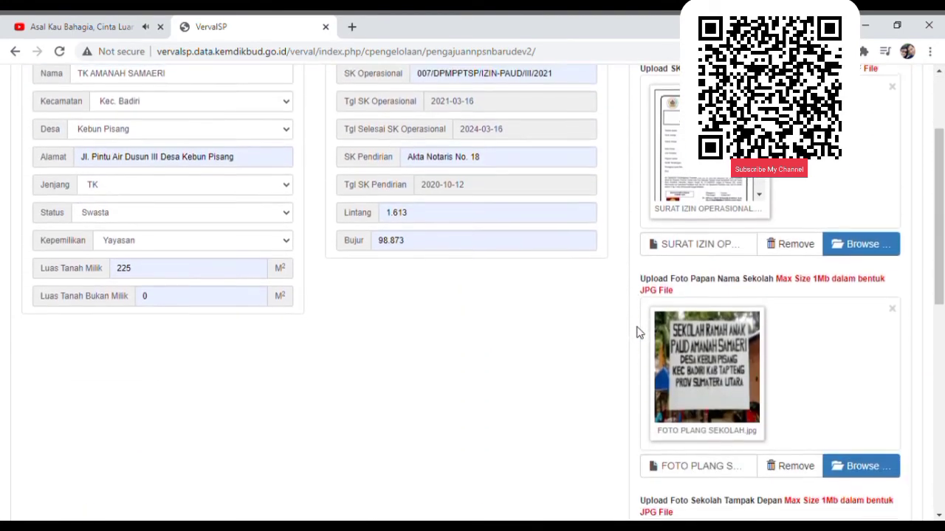
scroll(639, 332, down, 1)
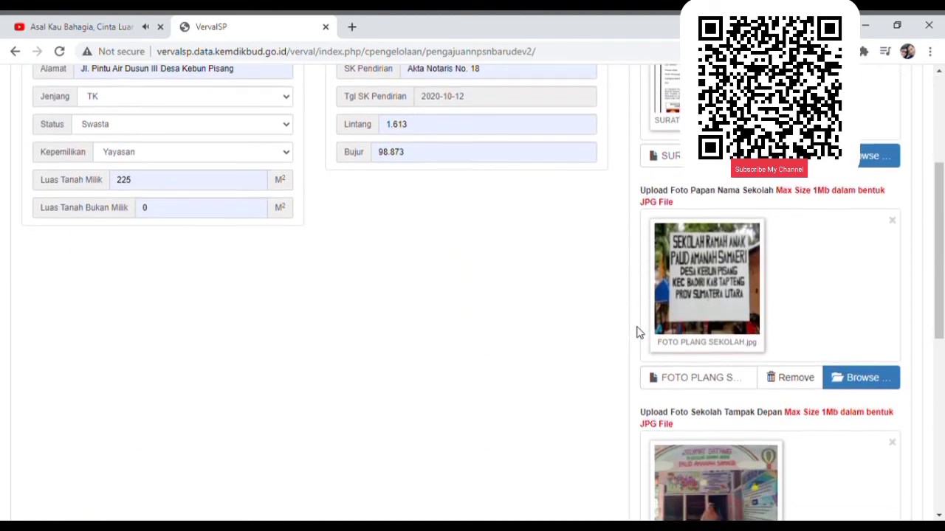
scroll(323, 353, up, 3)
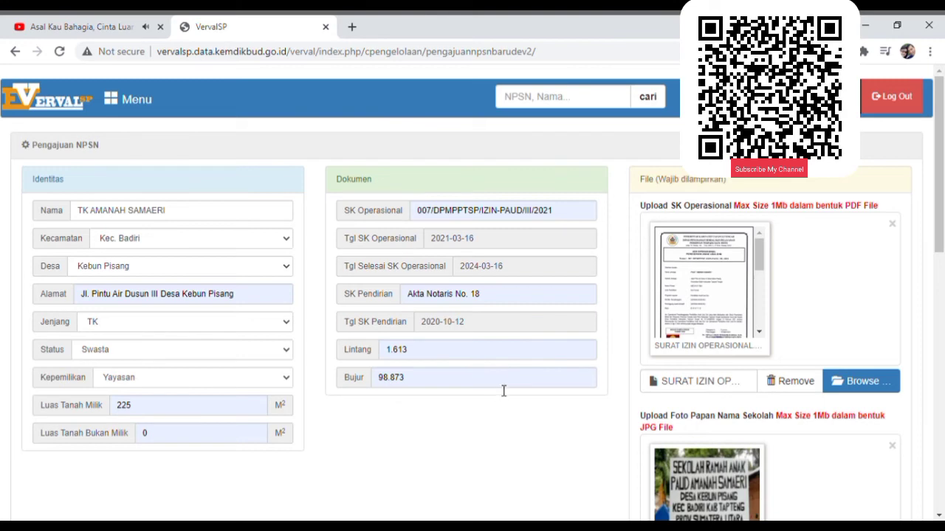
scroll(752, 281, down, 3)
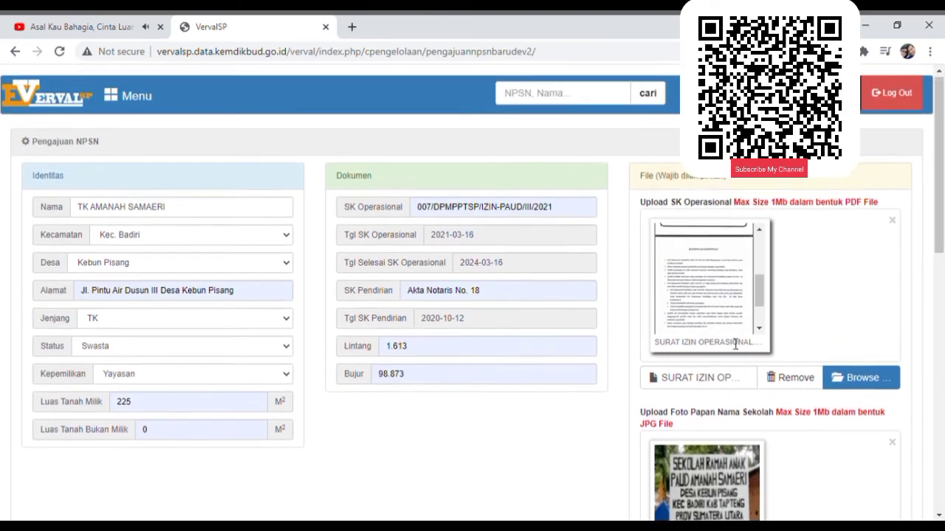
scroll(761, 299, up, 3)
Step: Save the completed NPSN application with its attachments
drag(938, 187, 939, 358)
click(667, 438)
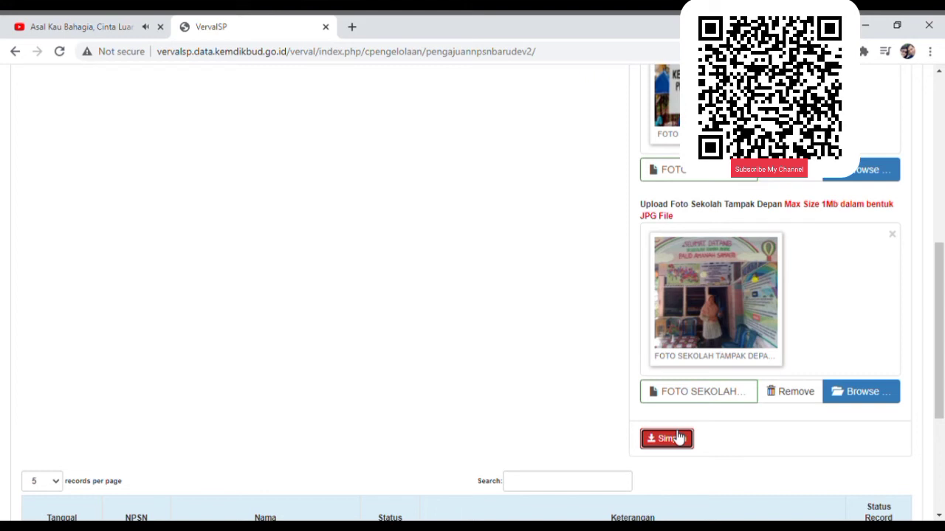
scroll(669, 293, up, 2)
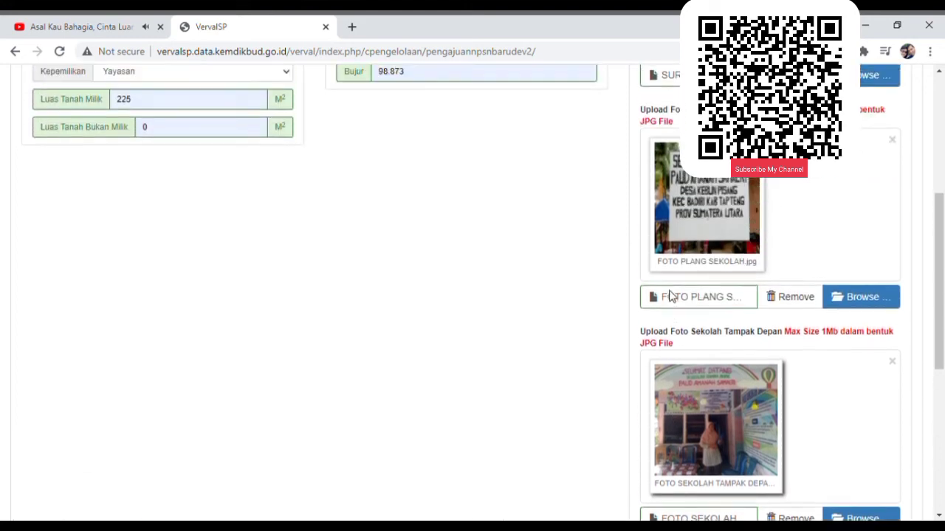
scroll(668, 294, down, 2)
scroll(668, 295, down, 1)
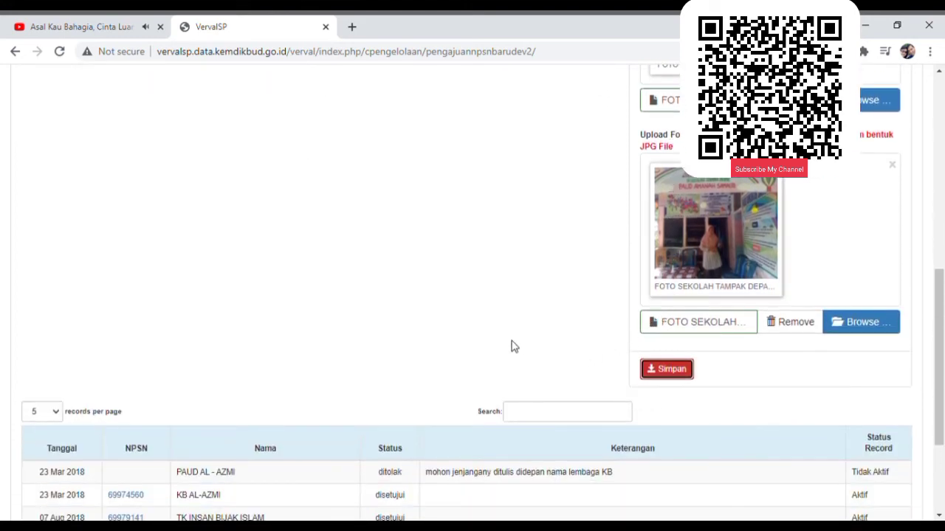
scroll(515, 345, down, 2)
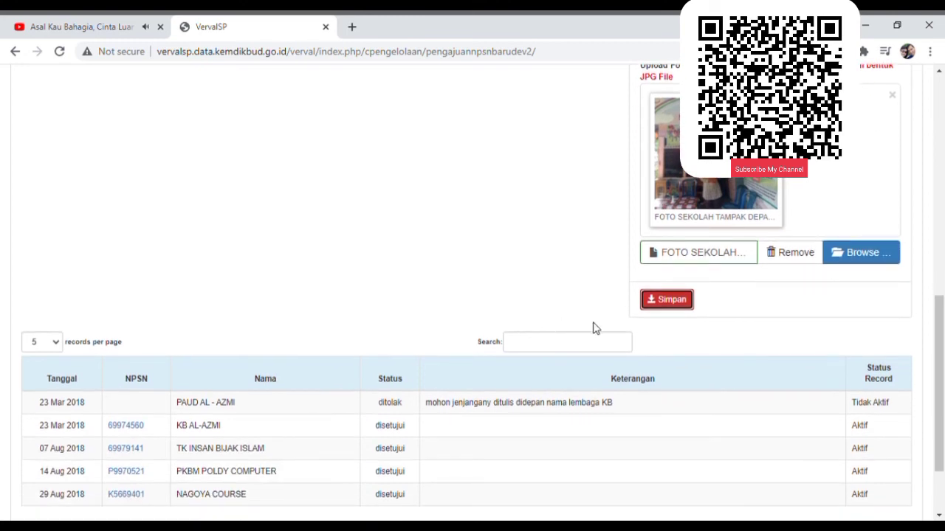
click(681, 306)
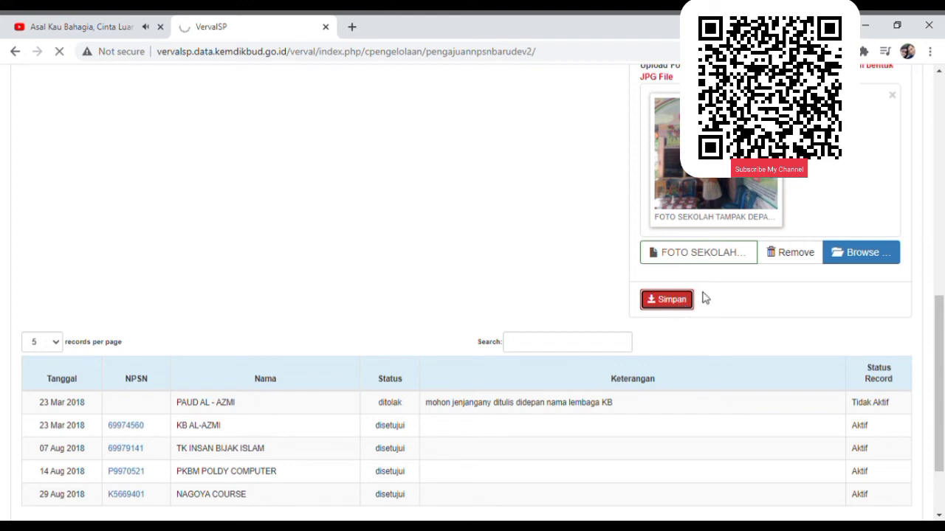